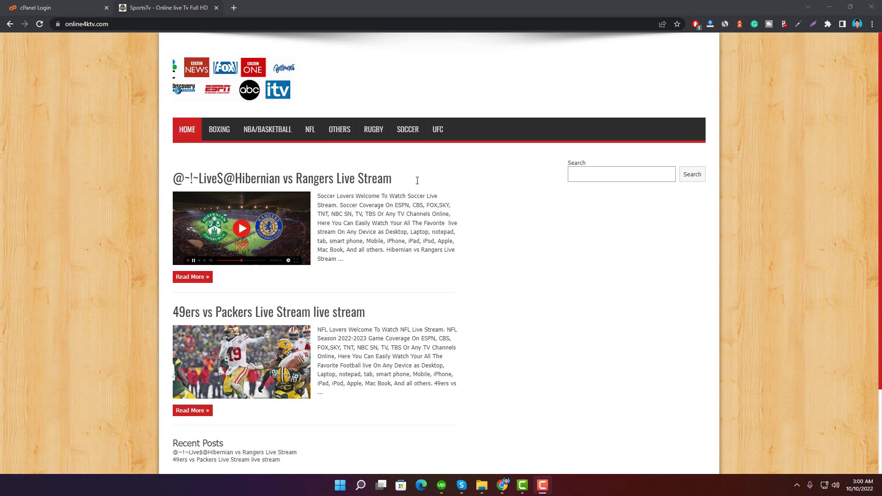
Log in to the online4ktv.com cPanel account with the prefilled username and password.
scroll(425, 190, down, 2)
scroll(431, 276, up, 2)
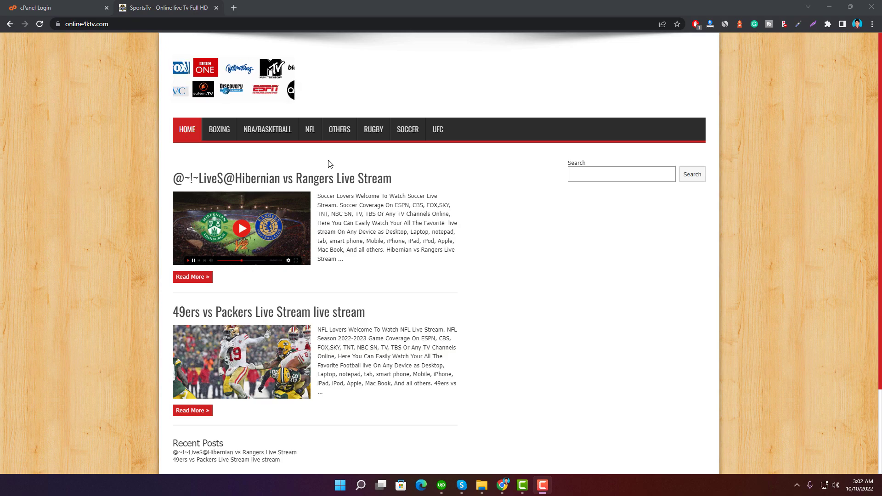
click(41, 4)
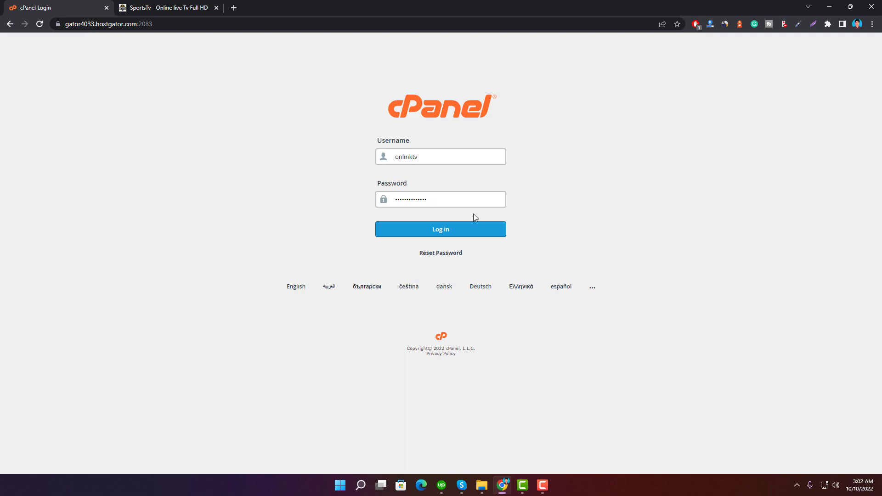
click(442, 234)
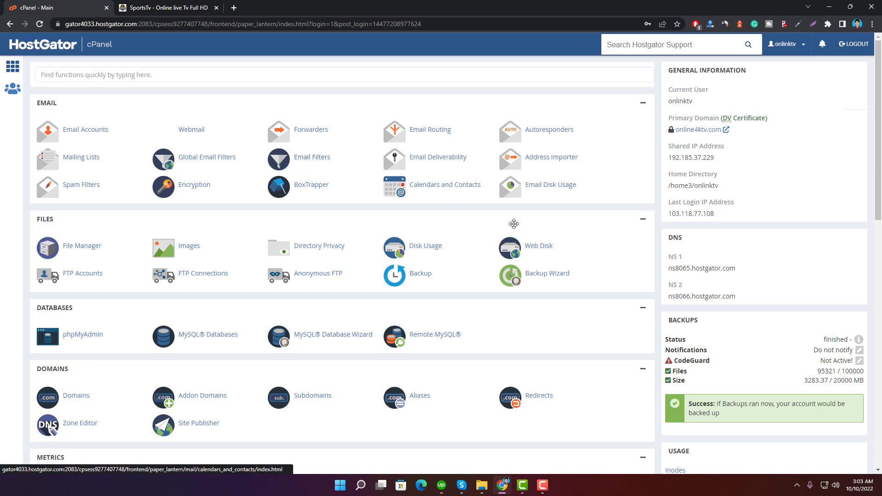
Check the Inodes usage on the cPanel home page, then launch File Manager from the Files section.
scroll(635, 291, down, 3)
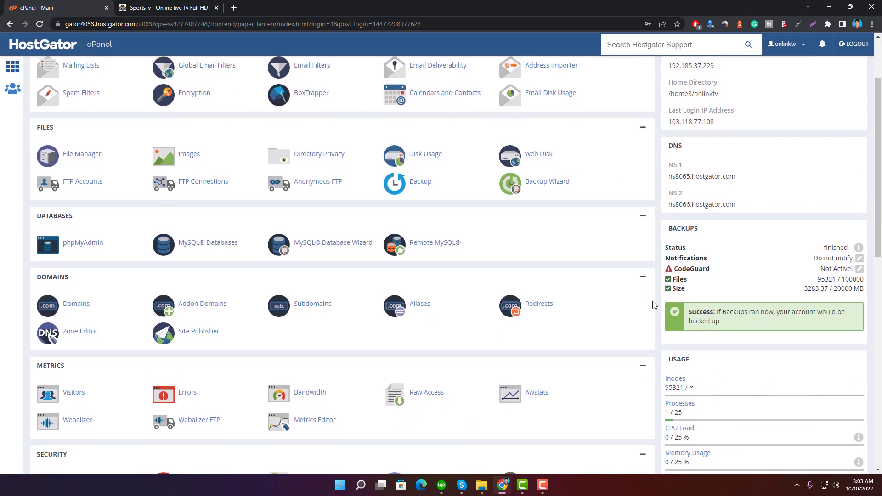
mouse_move(706, 345)
mouse_down()
mouse_move(665, 339)
mouse_move(706, 344)
mouse_up()
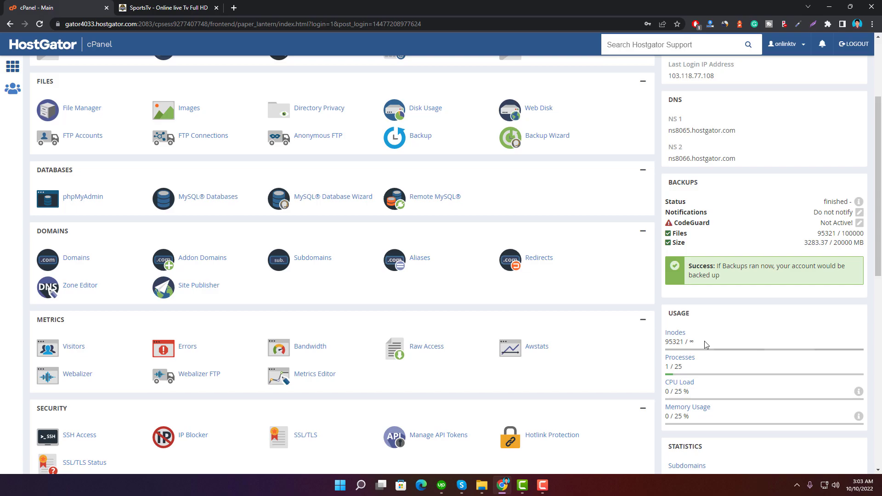
scroll(216, 237, up, 3)
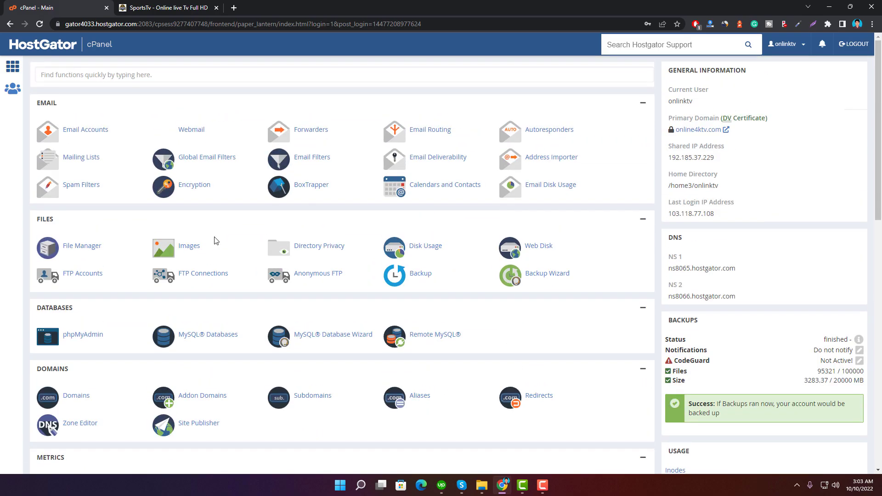
click(125, 81)
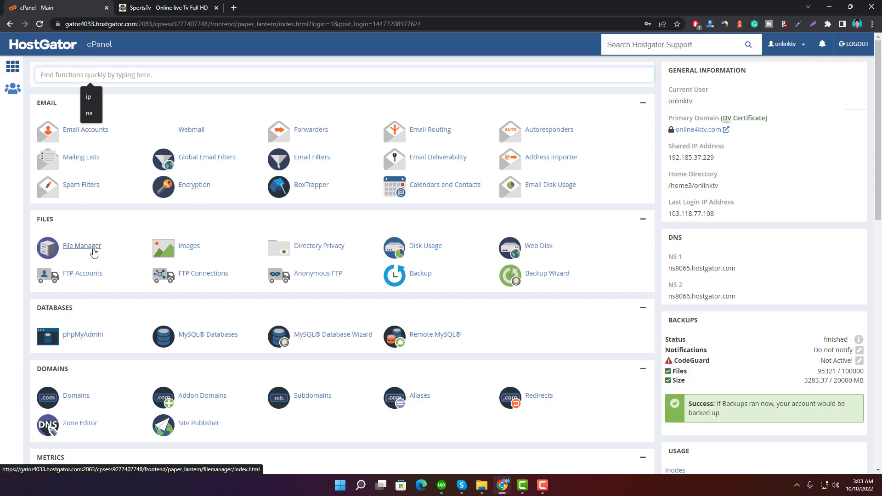
click(94, 252)
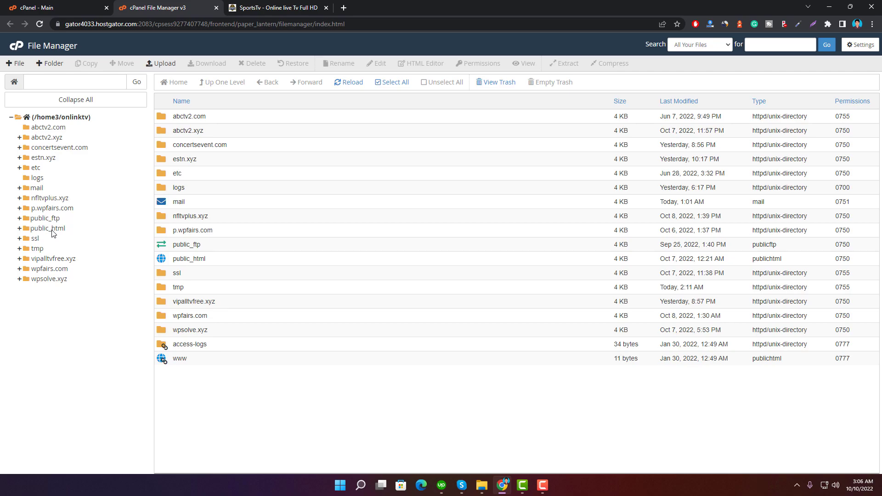
Look up the primary domain label on the cPanel home page.
click(63, 7)
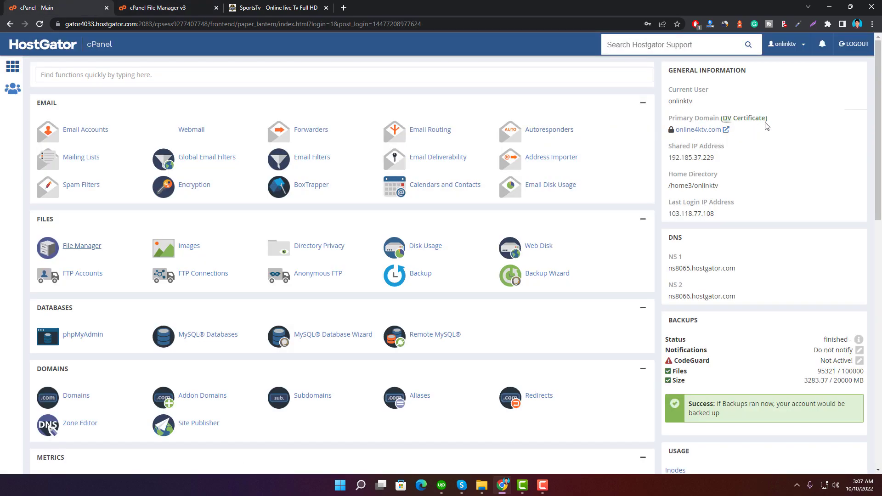
drag(769, 118, 662, 128)
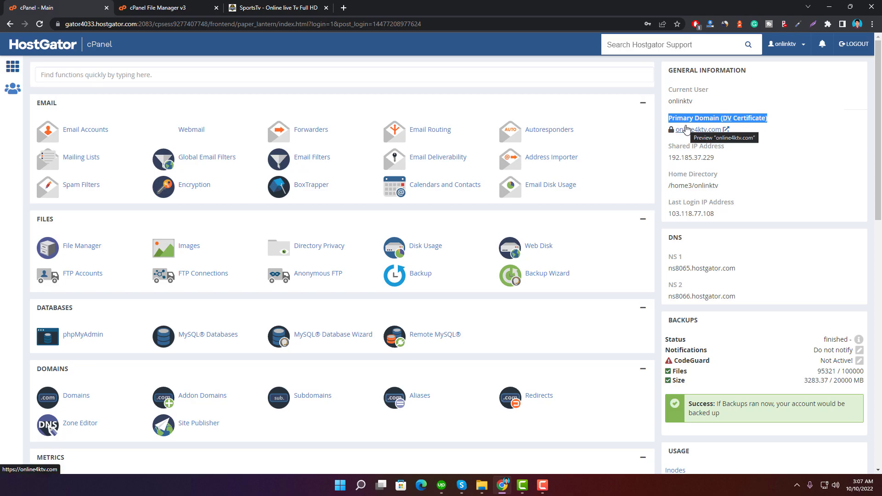
click(166, 8)
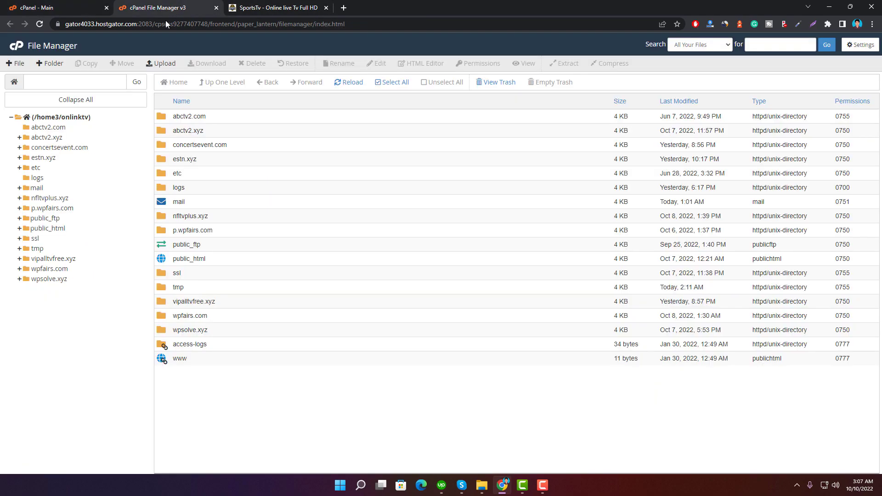
Open public_html and enable Show Hidden Files (dotfiles) in File Manager settings.
click(46, 229)
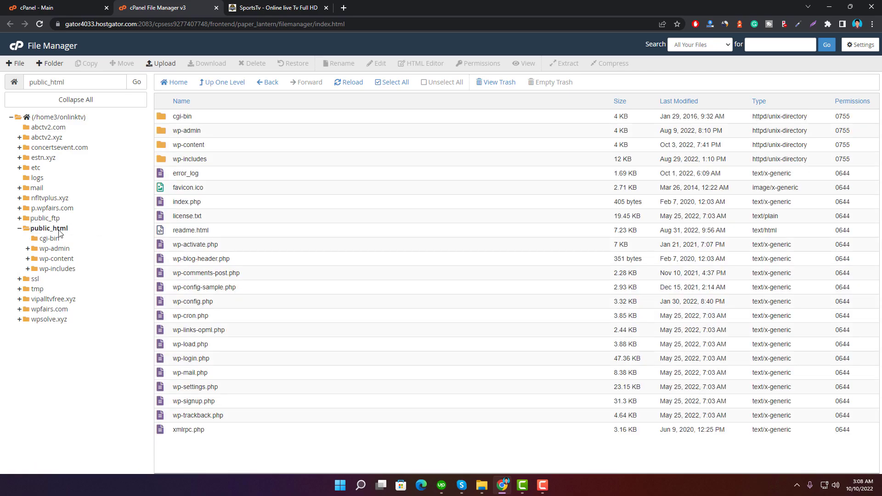
click(858, 45)
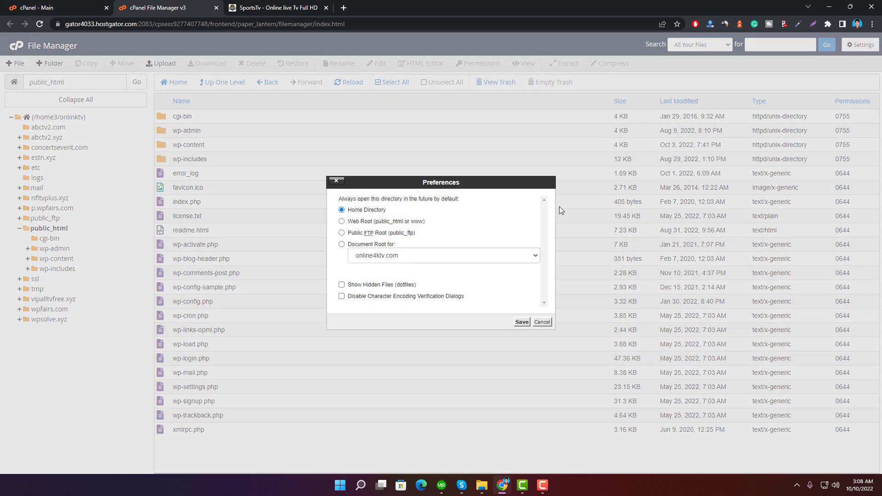
click(377, 285)
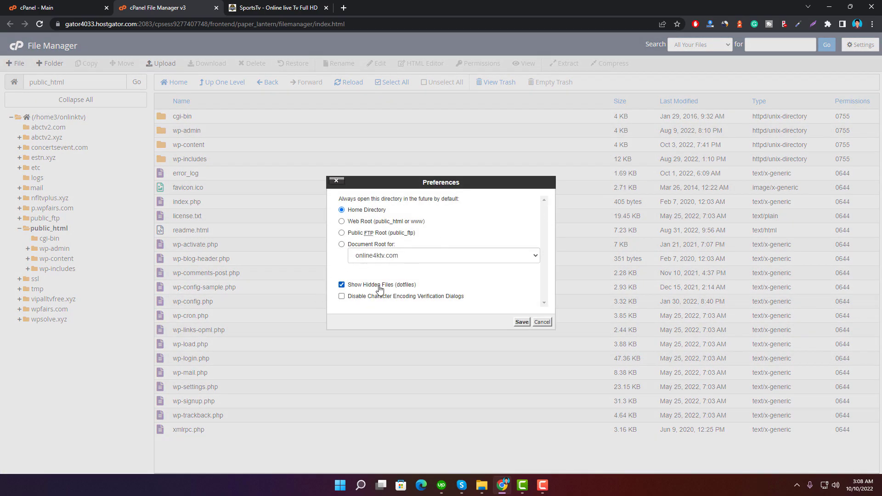
click(522, 322)
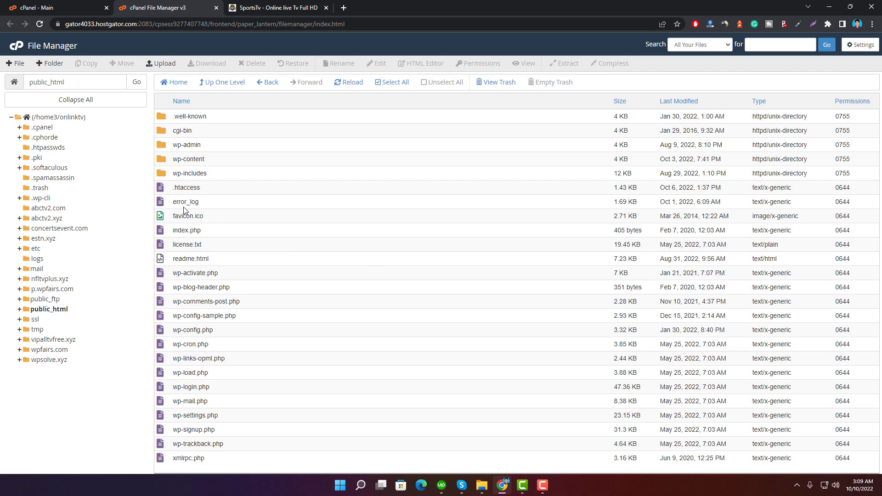
Compress all public_html items except .well-known and cgi-bin into a zip archive.
click(204, 188)
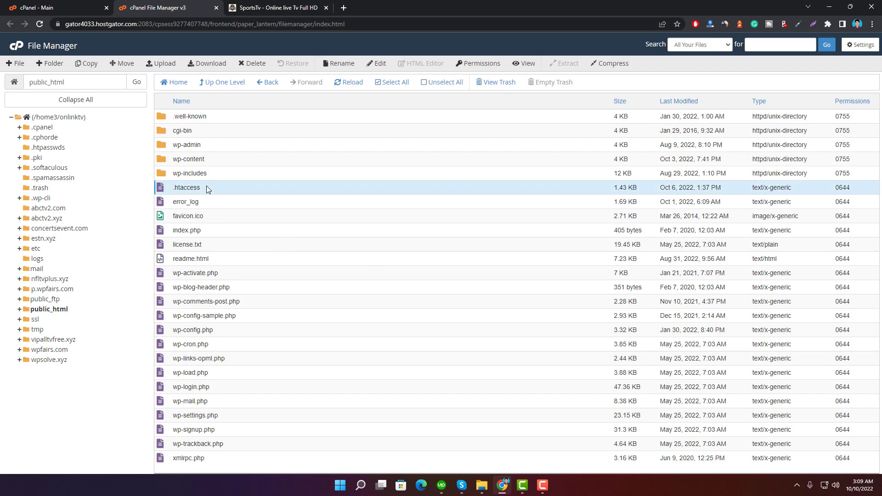
click(390, 87)
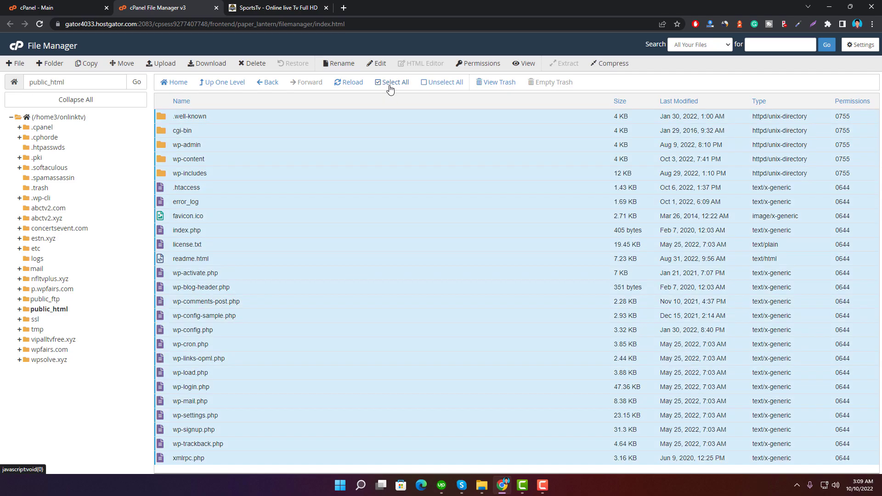
ctrl+click(225, 117)
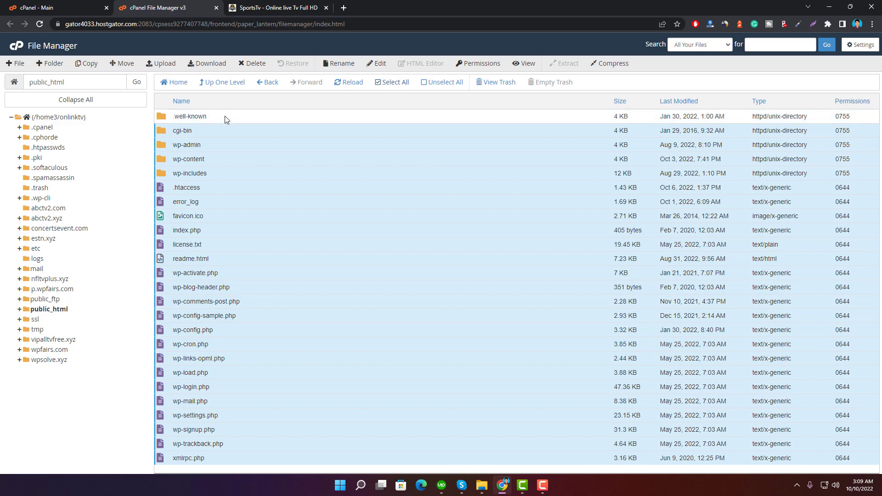
ctrl+click(214, 134)
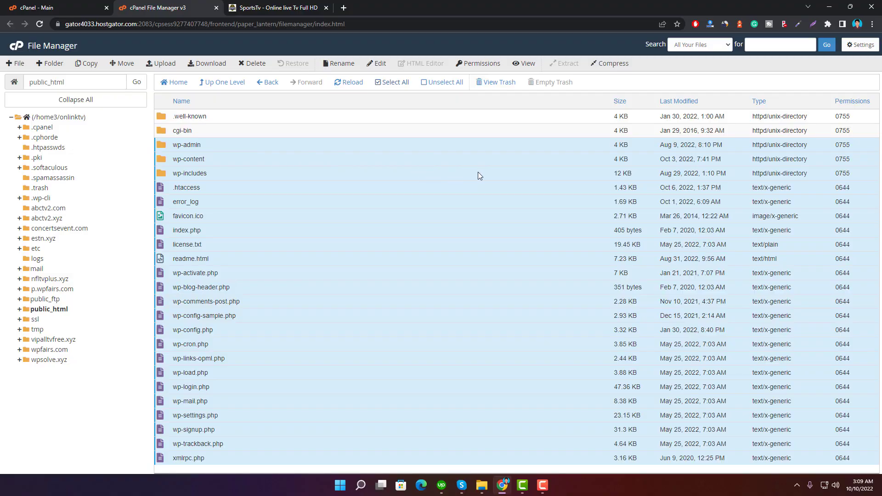
click(612, 63)
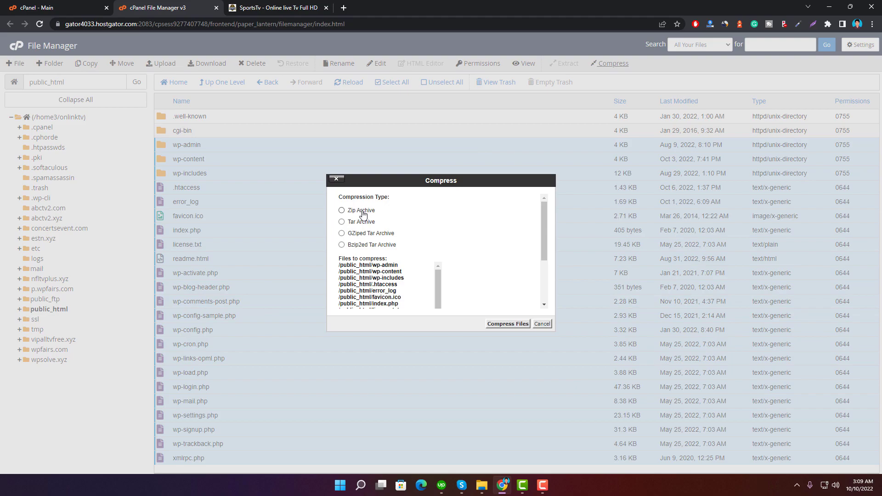
click(362, 212)
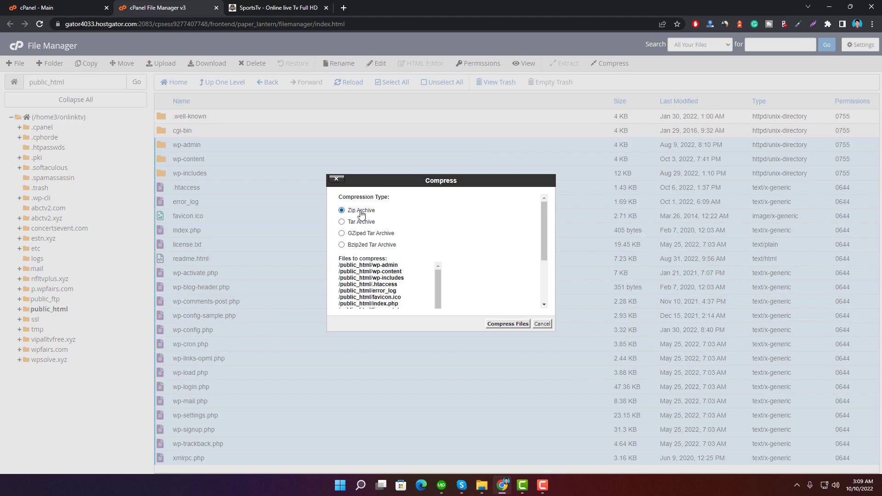
click(506, 327)
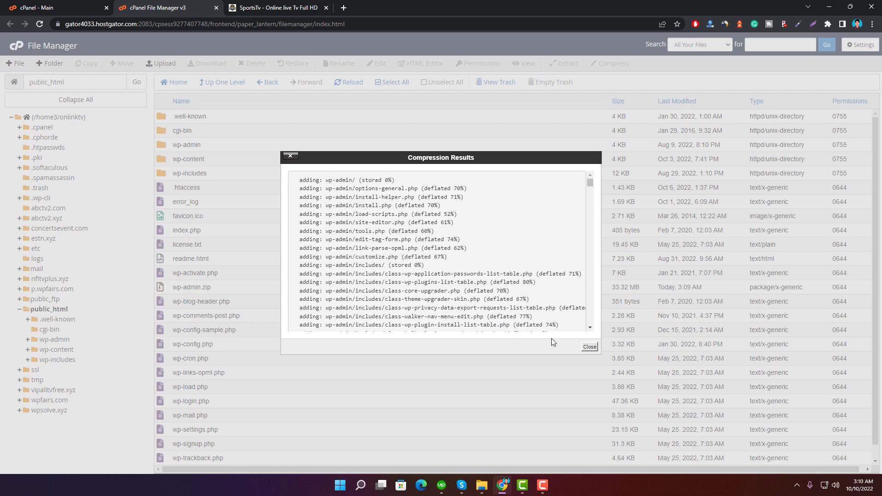
click(590, 347)
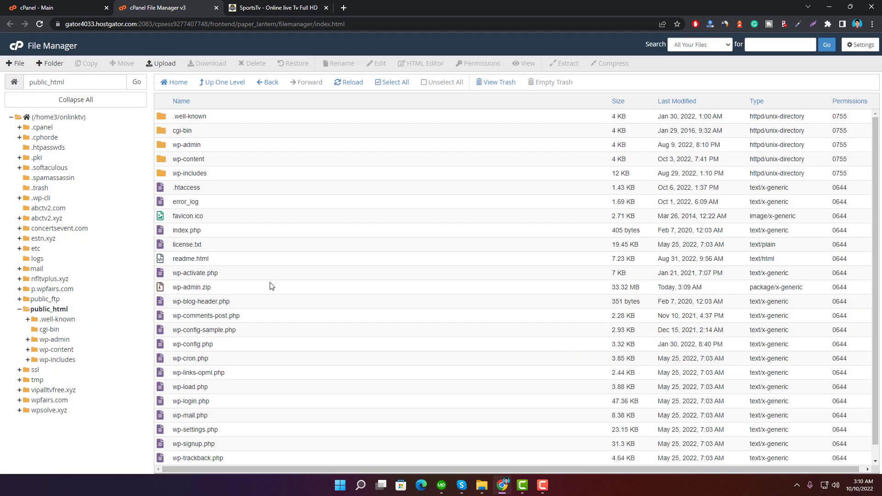
Download the 33.32 MB wp-admin.zip backup to the computer.
click(218, 291)
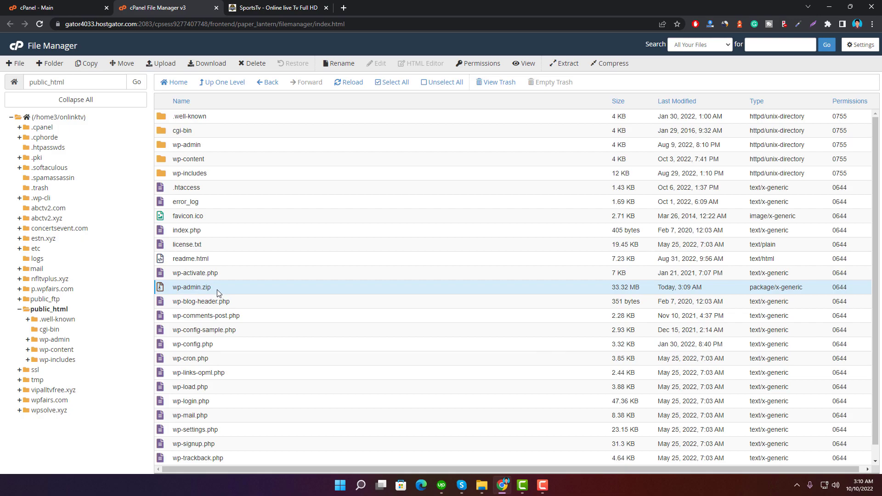
right_click(218, 290)
click(241, 300)
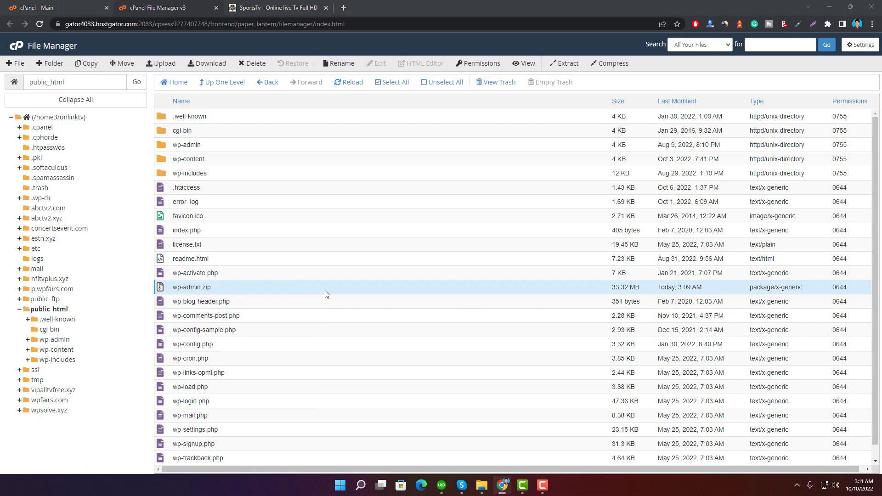
click(649, 324)
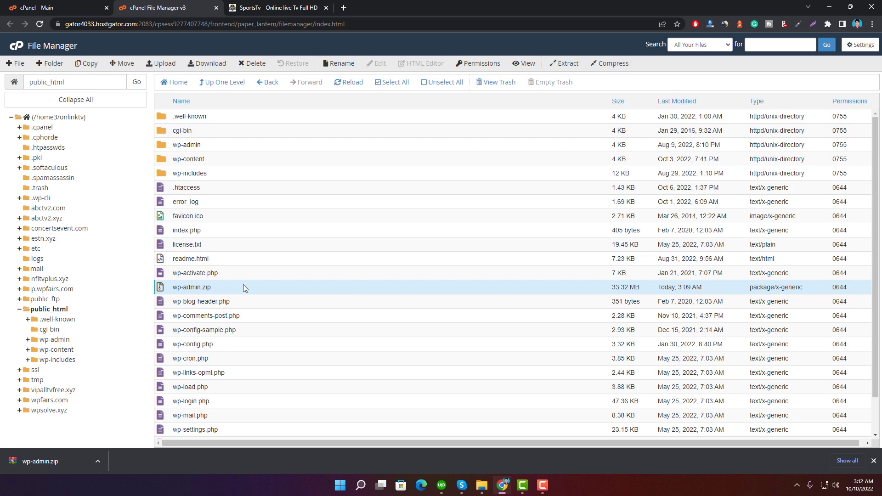
click(222, 347)
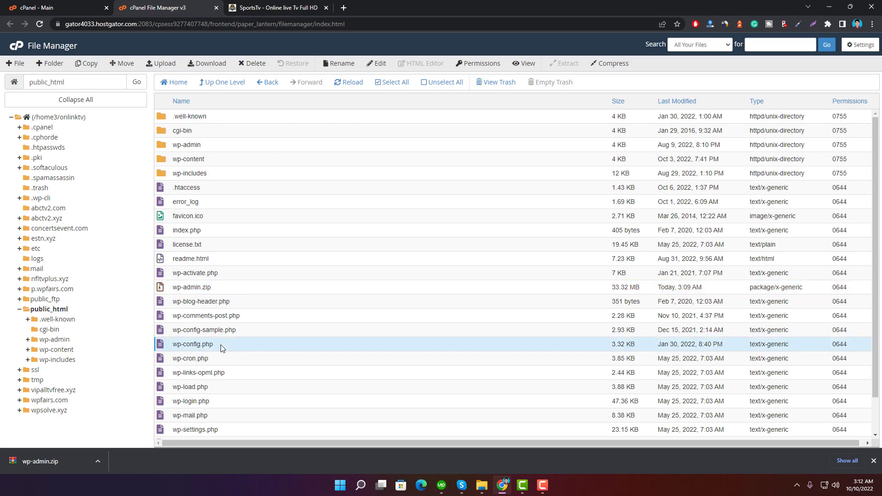
Open wp-config.php in the code editor and select the DB_NAME value onlinktv_4ktv.
right_click(222, 347)
click(255, 353)
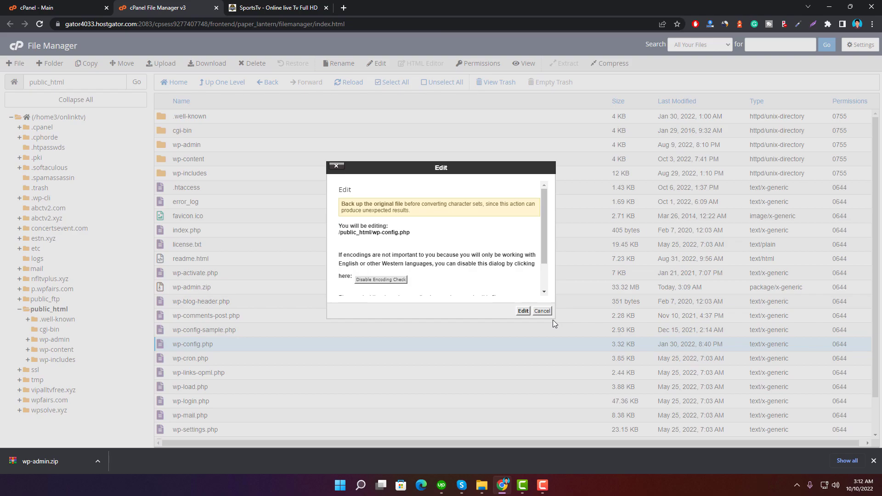
click(523, 311)
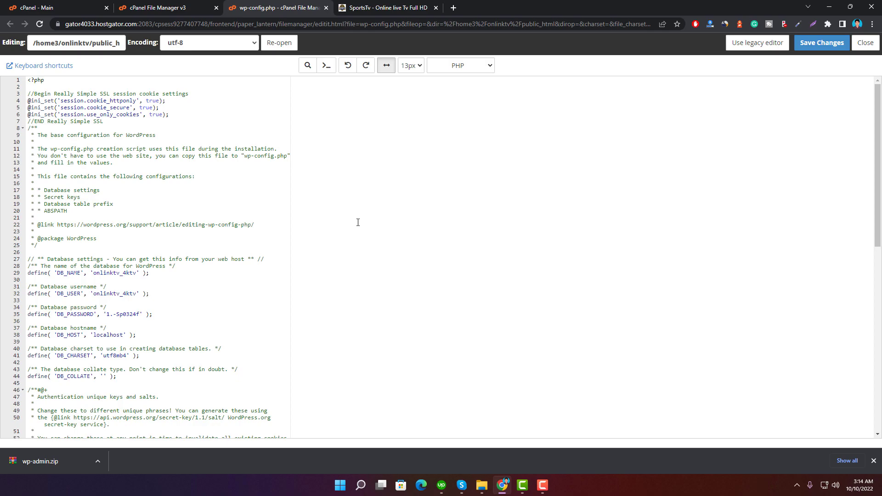
double_click(75, 273)
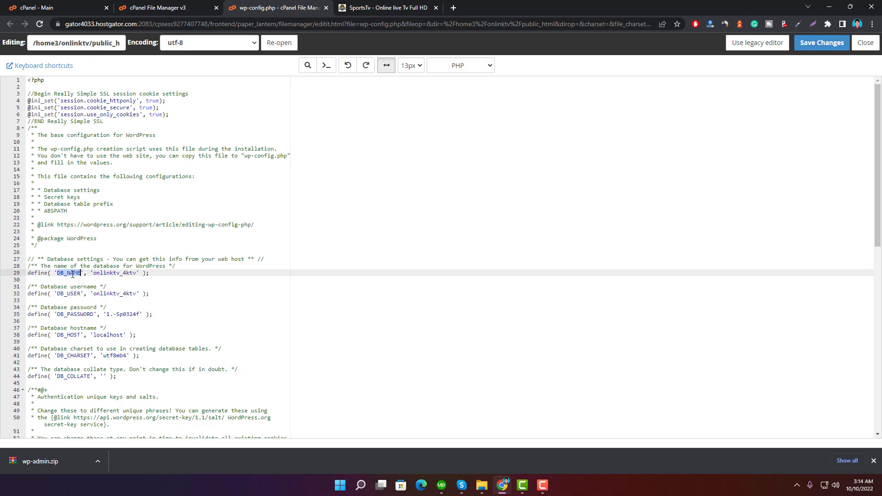
click(115, 274)
double_click(116, 274)
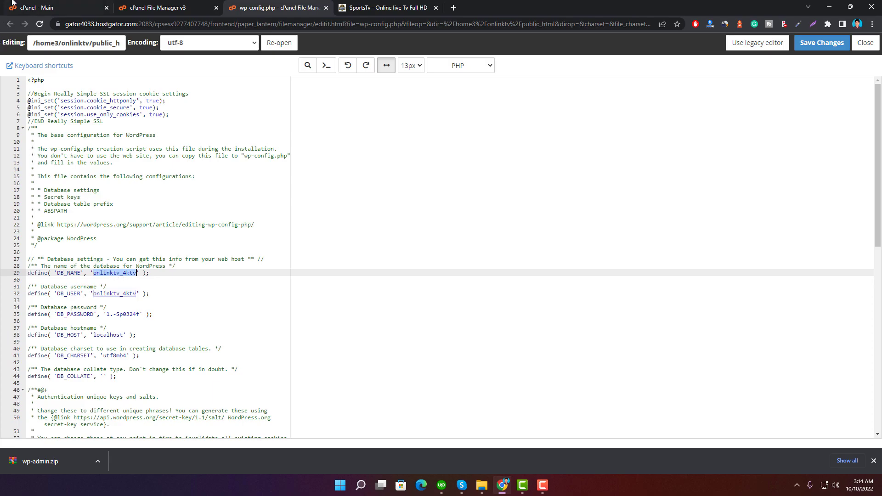
click(51, 7)
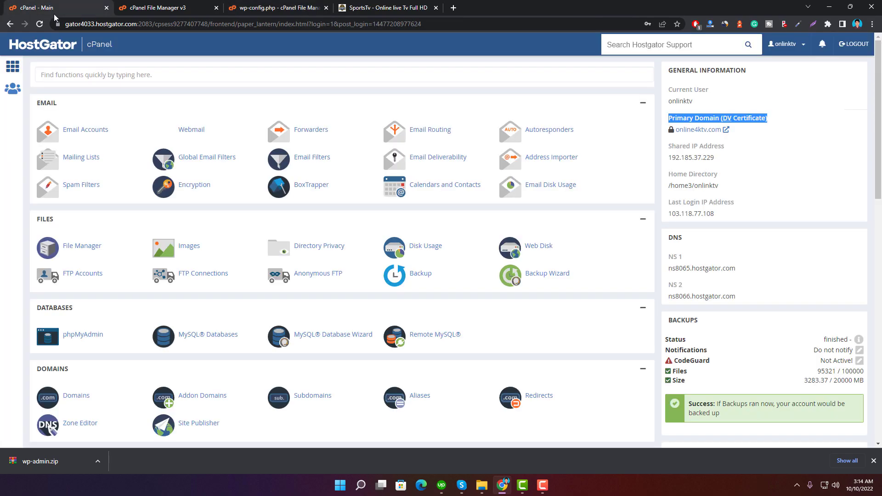
In phpMyAdmin, open the onlinktv_4ktv database and its Export page.
click(84, 335)
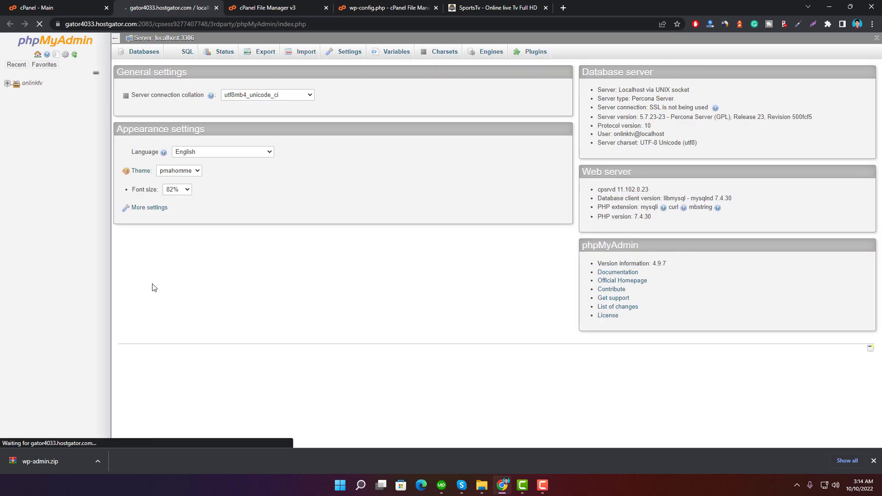
click(7, 83)
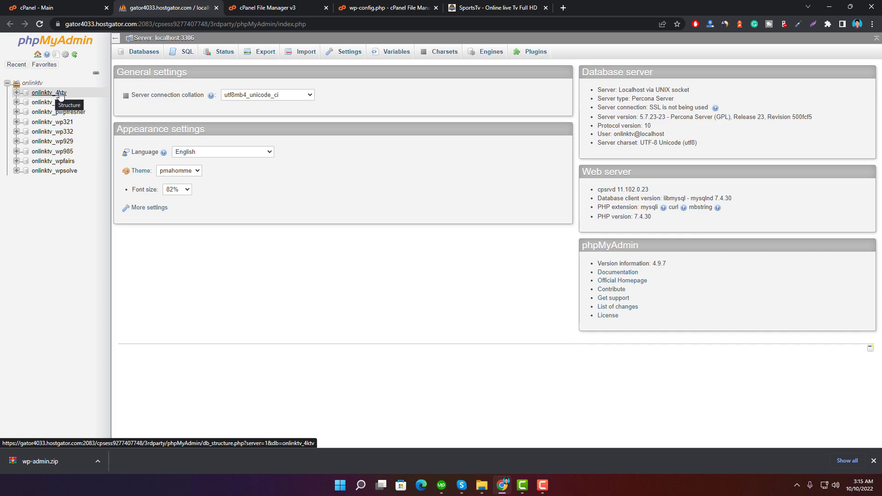
click(54, 94)
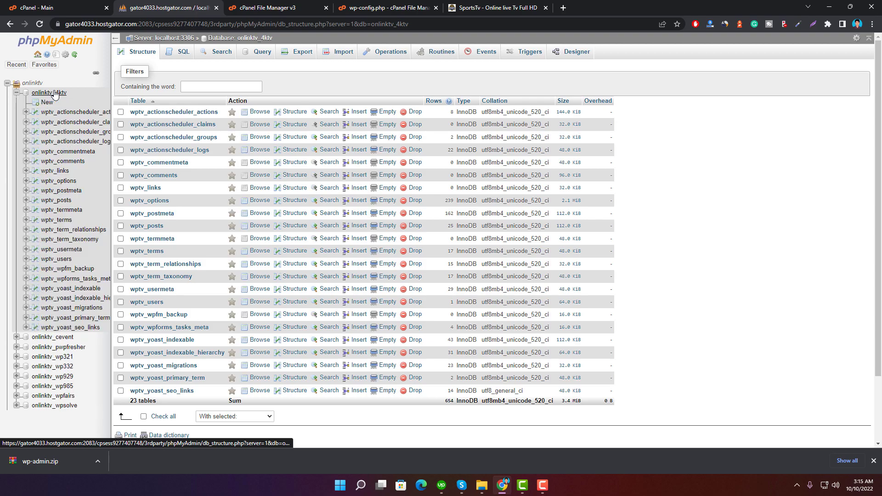
click(302, 55)
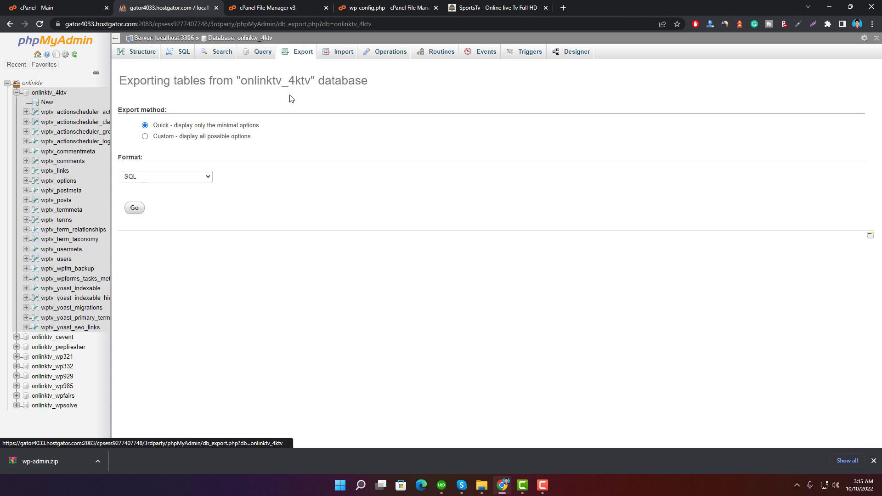
Quick-export onlinktv_4ktv in SQL format and save onlinktv_4ktv.sql to the computer.
click(133, 208)
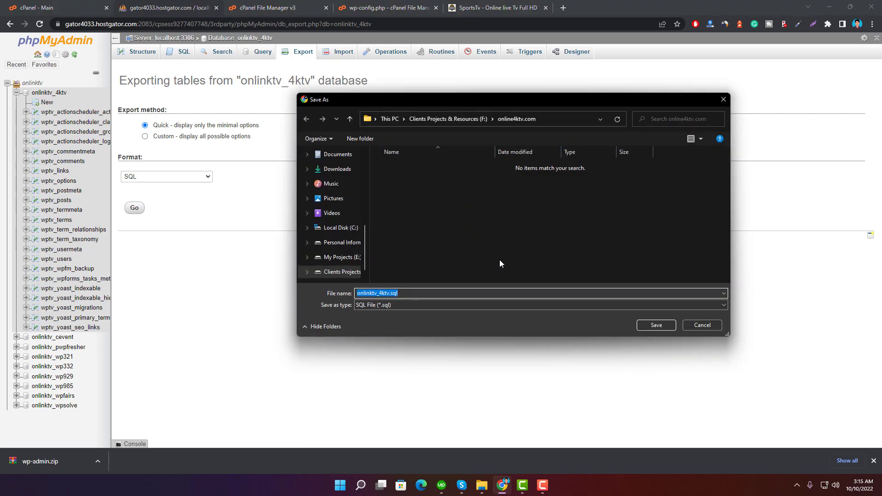
click(656, 324)
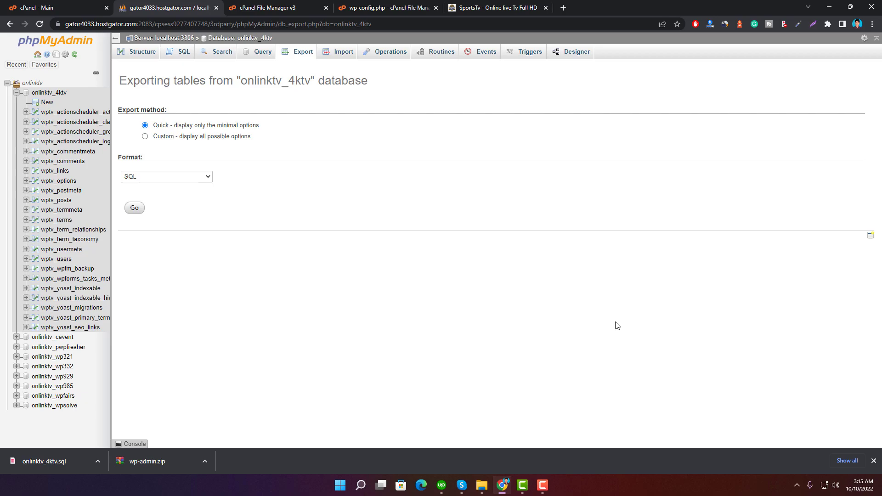
click(267, 7)
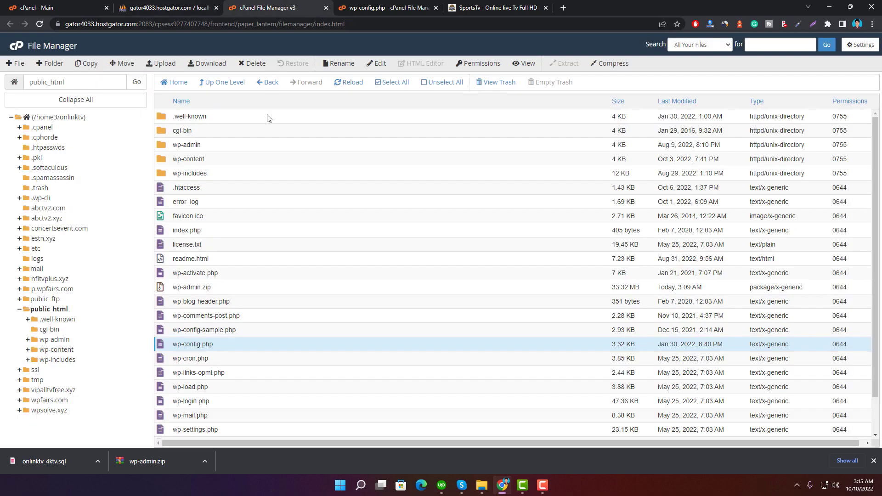
Delete every public_html item except .well-known and cgi-bin, skipping the trash.
click(51, 309)
click(396, 84)
ctrl+click(230, 117)
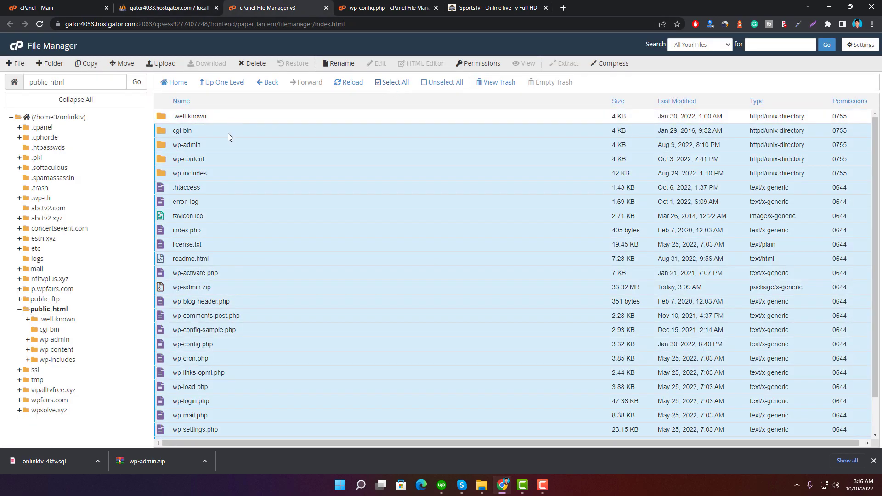
ctrl+click(228, 131)
right_click(248, 151)
click(265, 227)
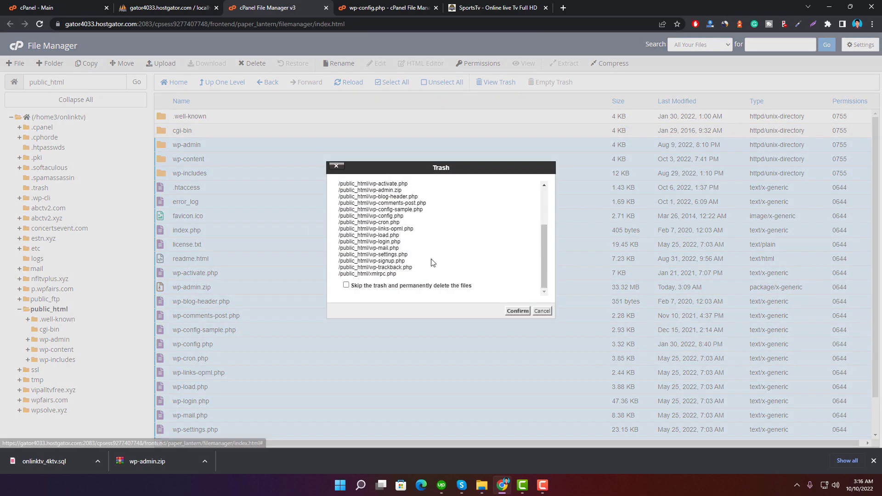
click(346, 285)
click(517, 311)
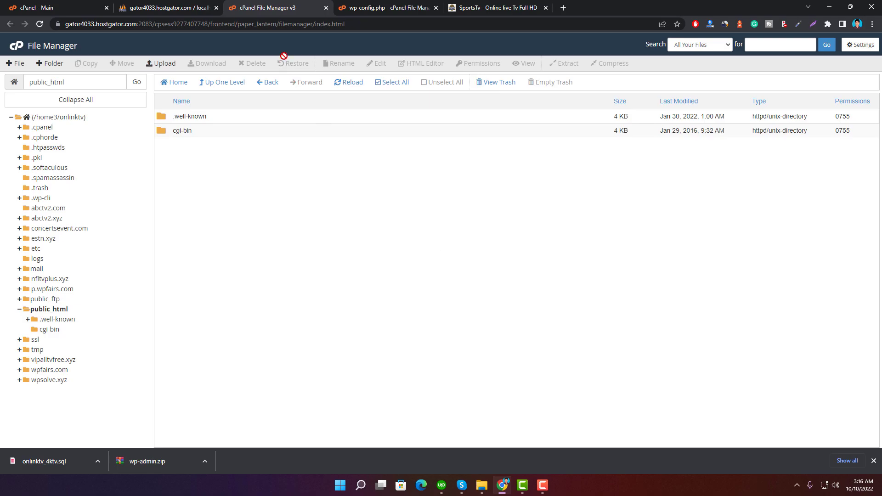
click(188, 6)
Select all 23 tables in onlinktv_4ktv and drop them.
click(43, 94)
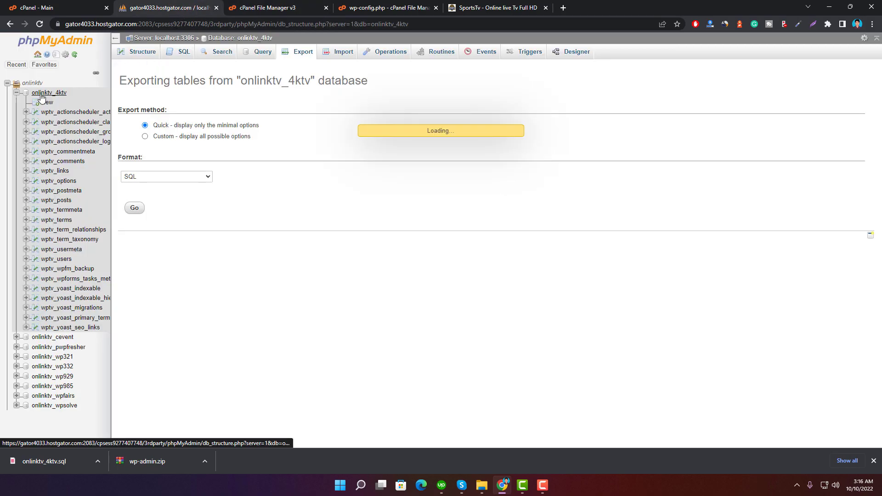
scroll(152, 391, down, 1)
click(163, 371)
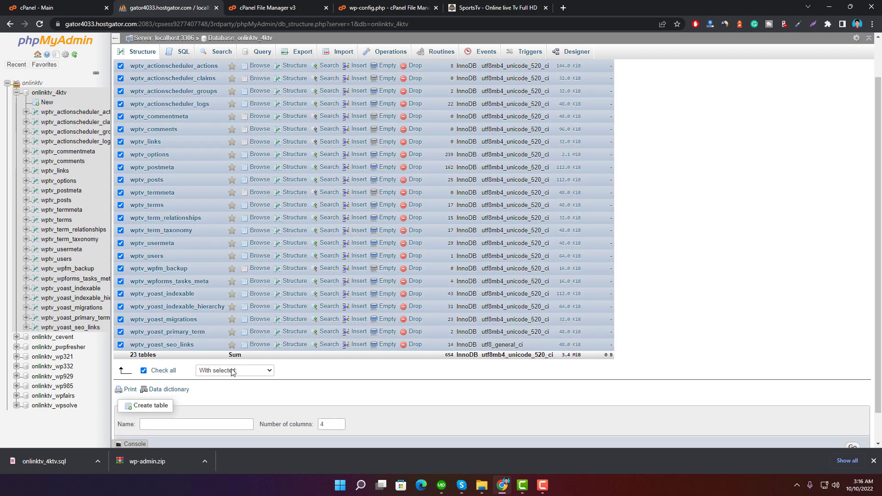
click(234, 370)
click(237, 283)
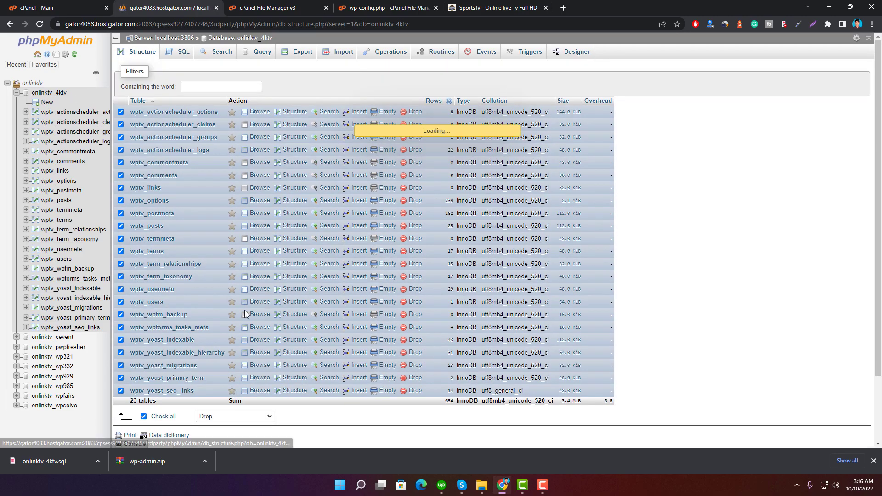
click(831, 108)
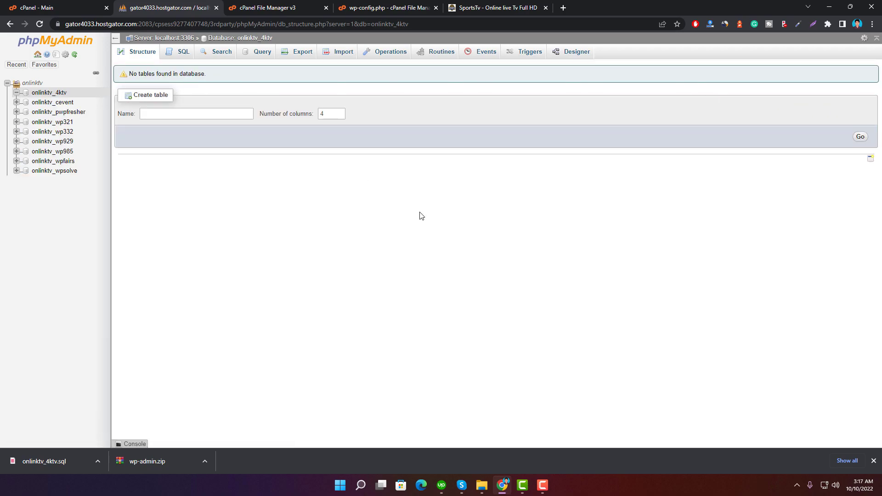
click(487, 7)
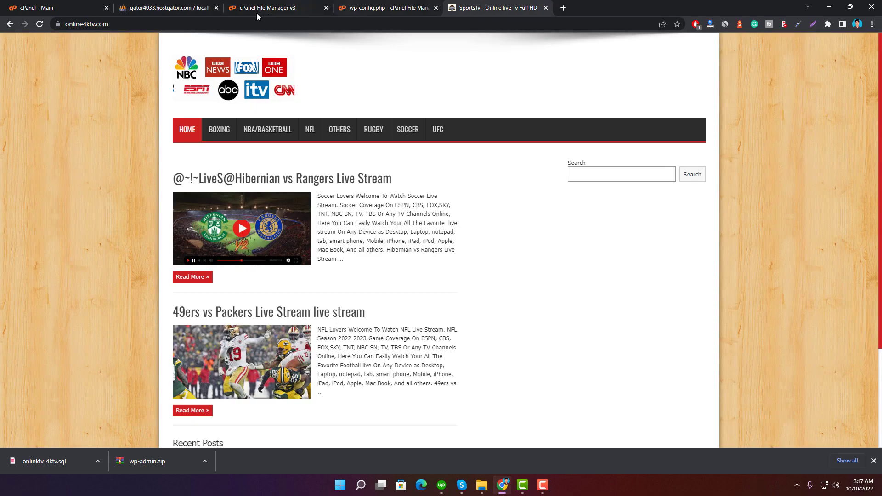
Reload online4ktv.com to confirm a 403 Forbidden error, then view the emptied public_html.
click(169, 26)
key(Return)
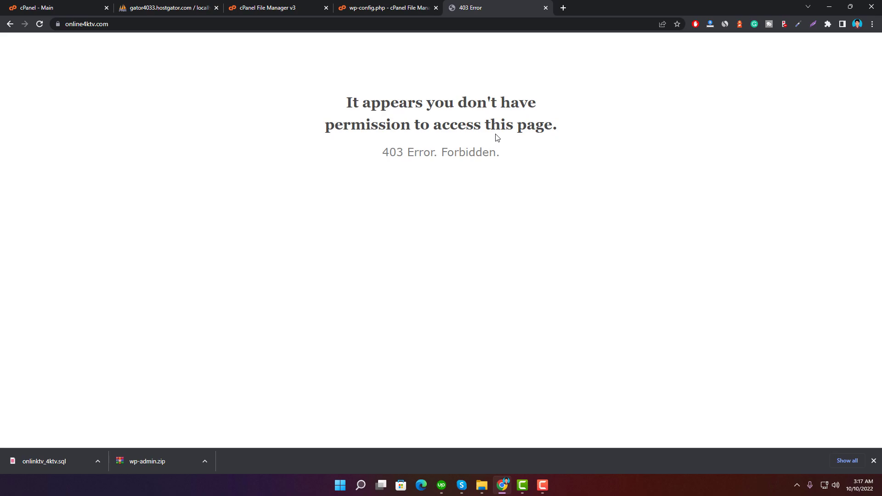
click(253, 8)
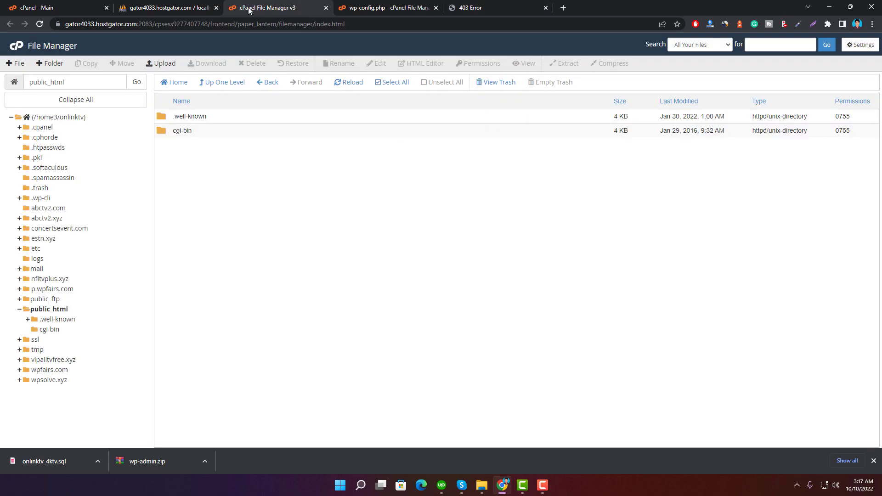
Upload wp-admin.zip into public_html with Overwrite existing files enabled.
click(163, 64)
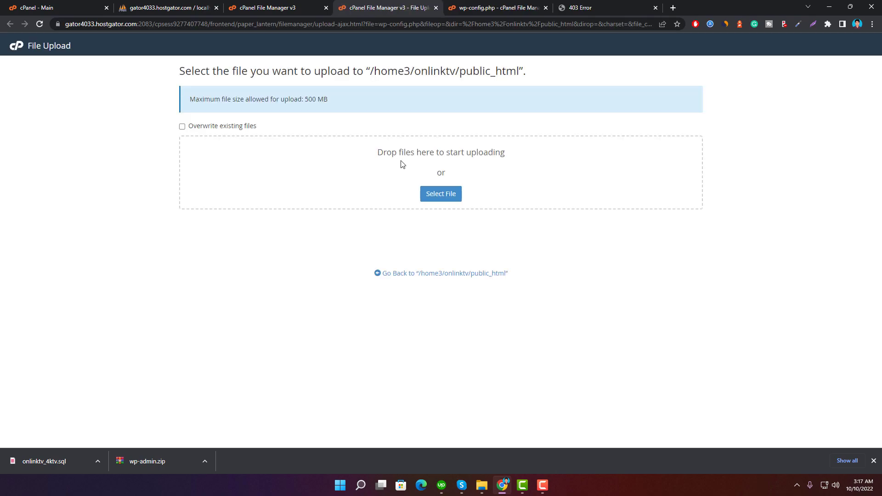
click(239, 126)
click(441, 194)
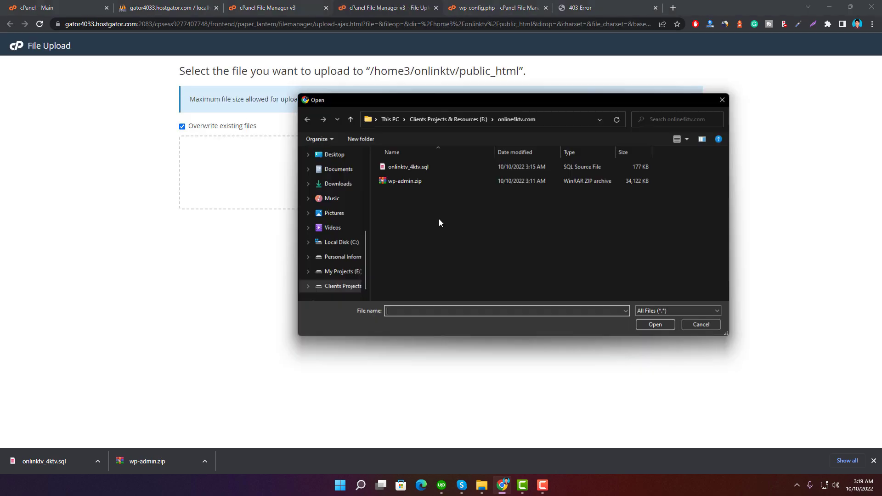
click(413, 181)
click(646, 325)
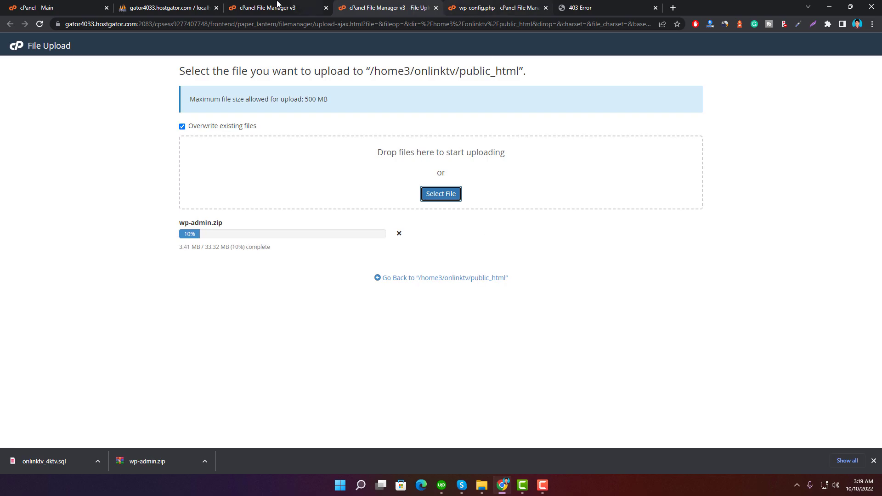
click(187, 5)
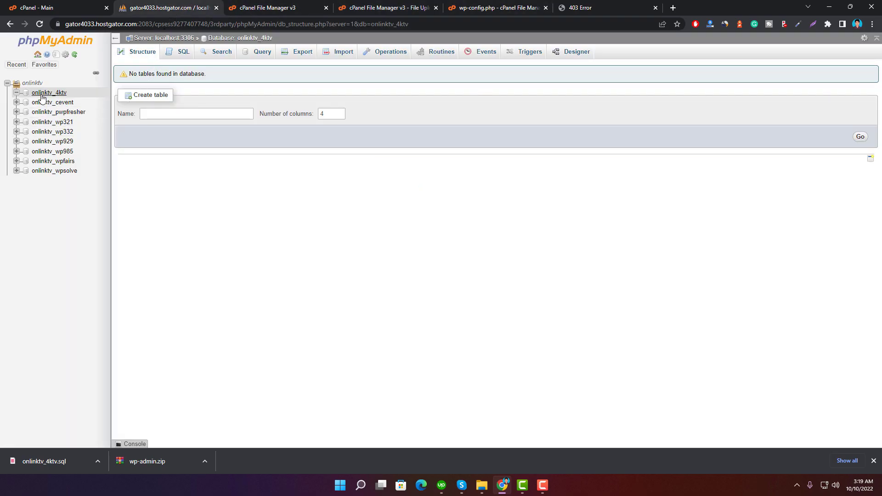
Import onlinktv_4ktv.sql into the empty onlinktv_4ktv database to bring back its wptv tables.
click(80, 95)
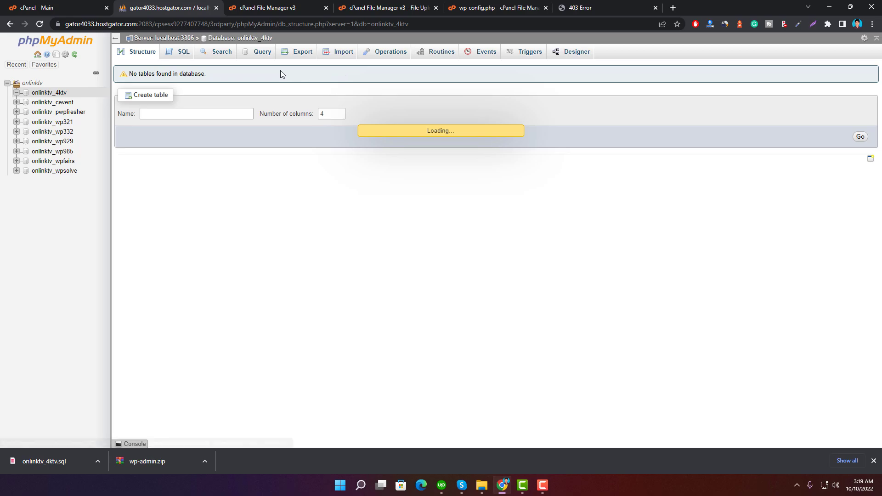
click(338, 53)
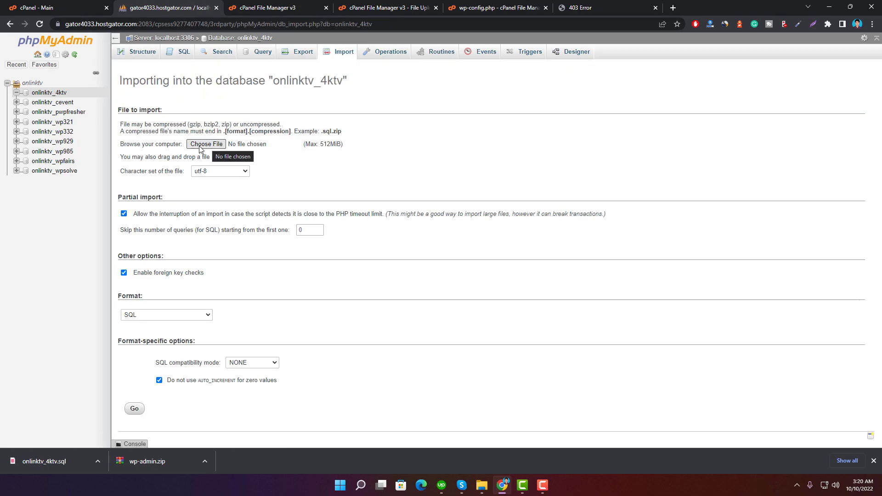
click(216, 145)
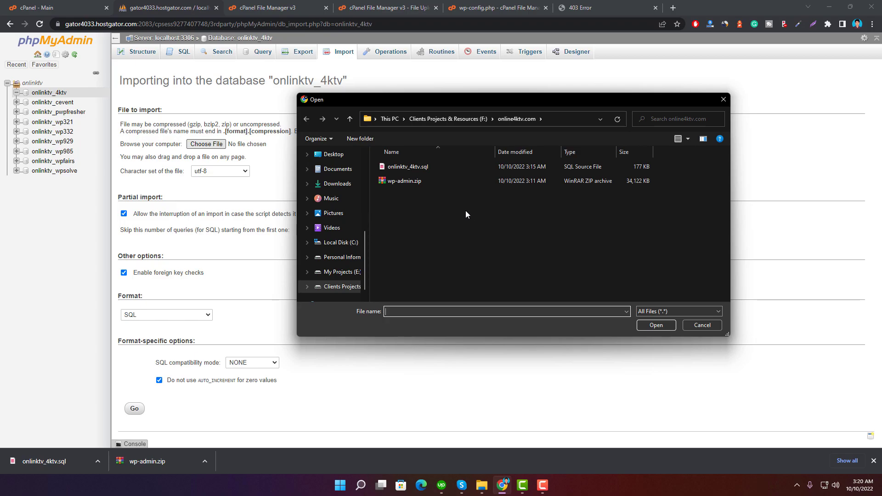
click(425, 168)
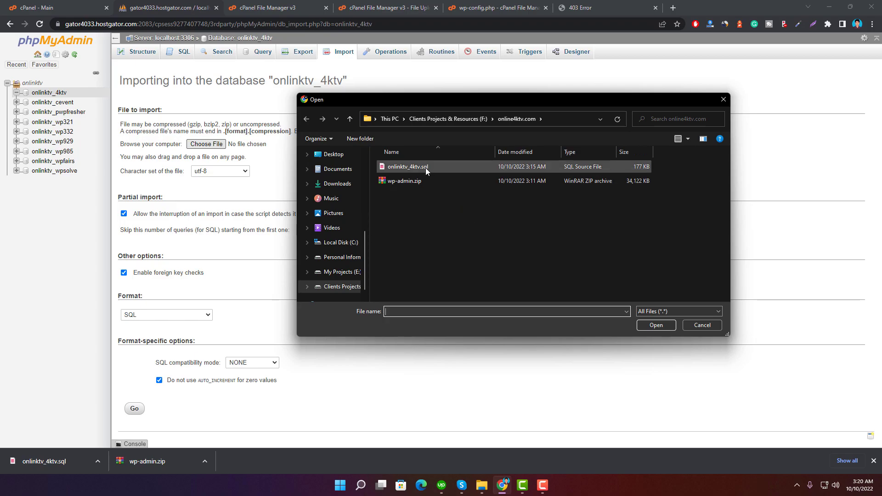
click(654, 325)
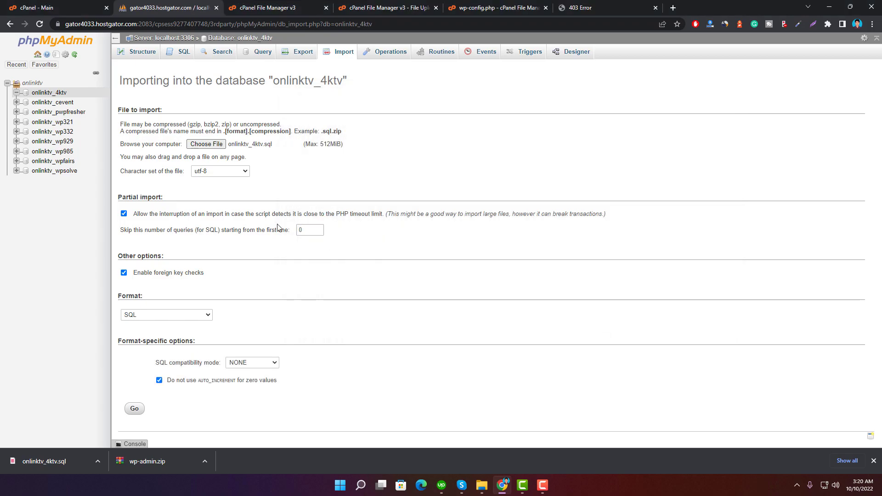
click(133, 409)
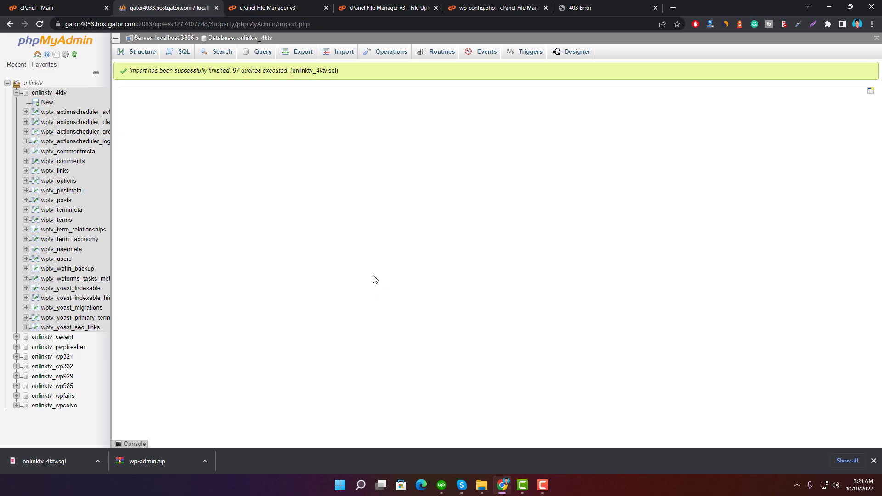
Once the upload finishes, extract wp-admin.zip into public_html.
click(412, 6)
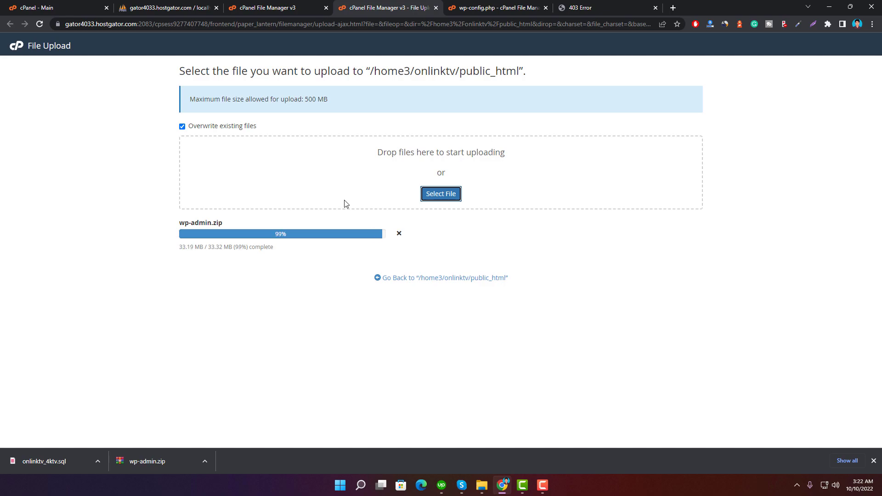
click(409, 278)
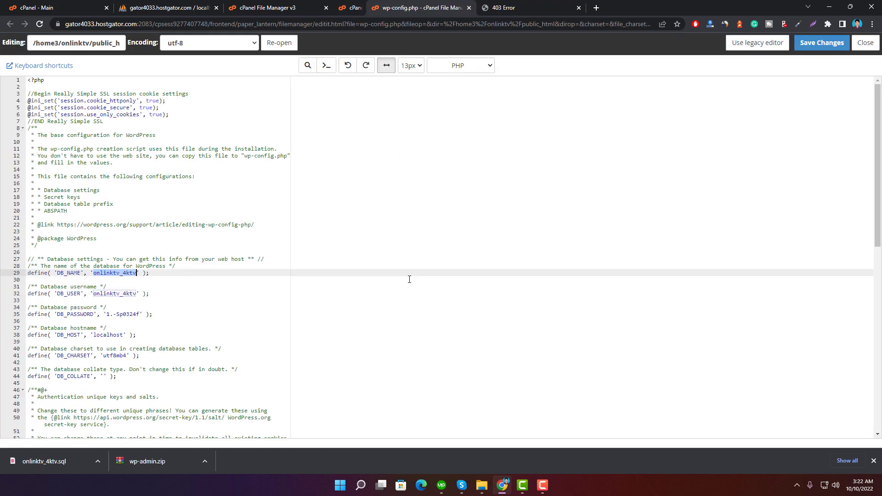
click(283, 6)
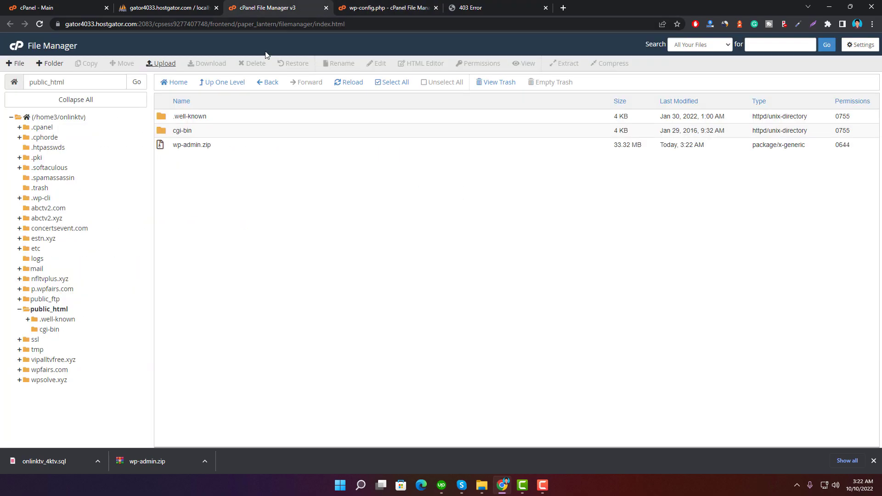
click(223, 146)
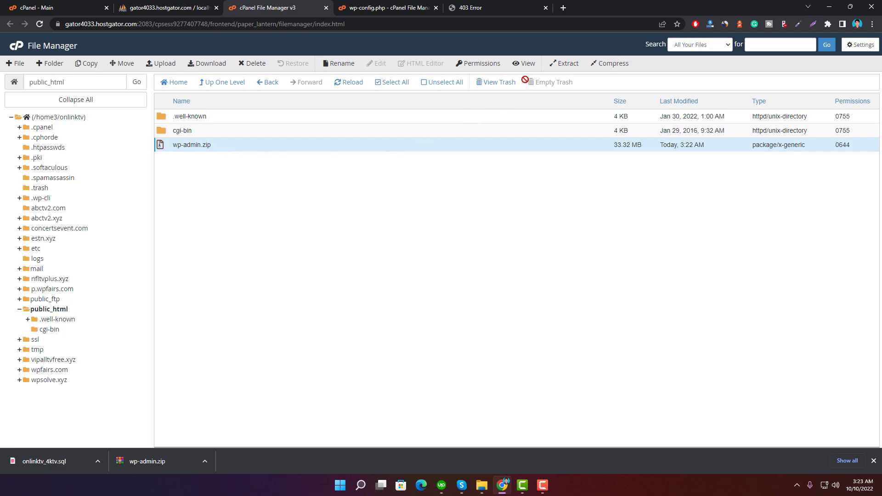
click(568, 64)
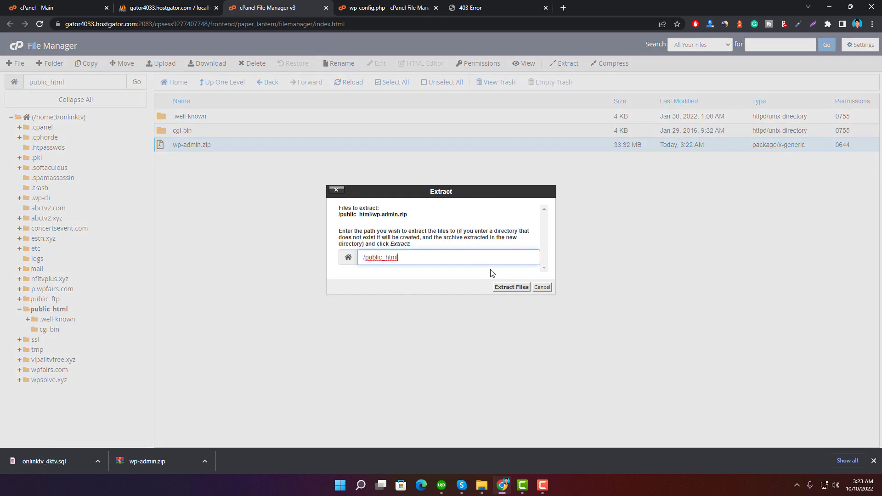
click(513, 288)
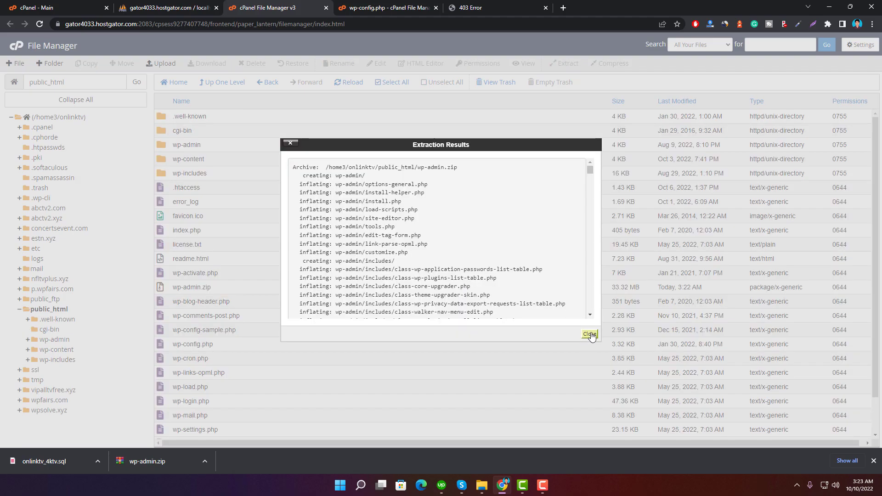
click(591, 335)
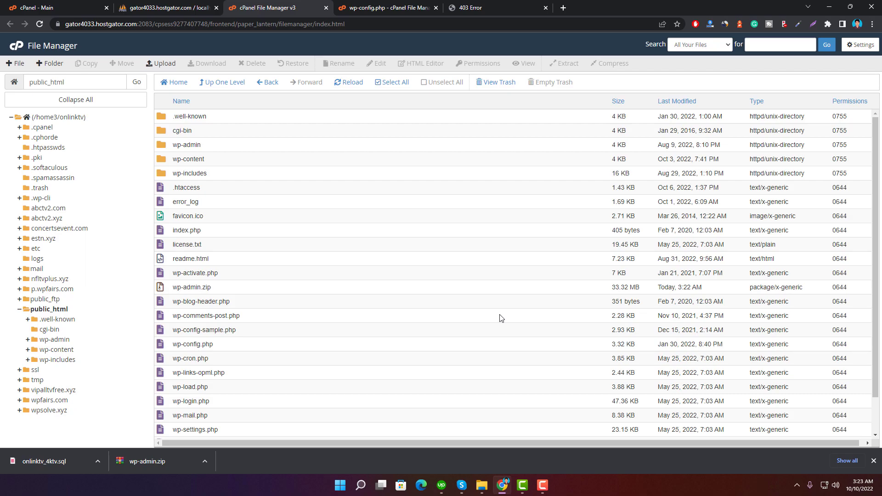
Reload online4ktv.com to check that the restored site works.
click(464, 7)
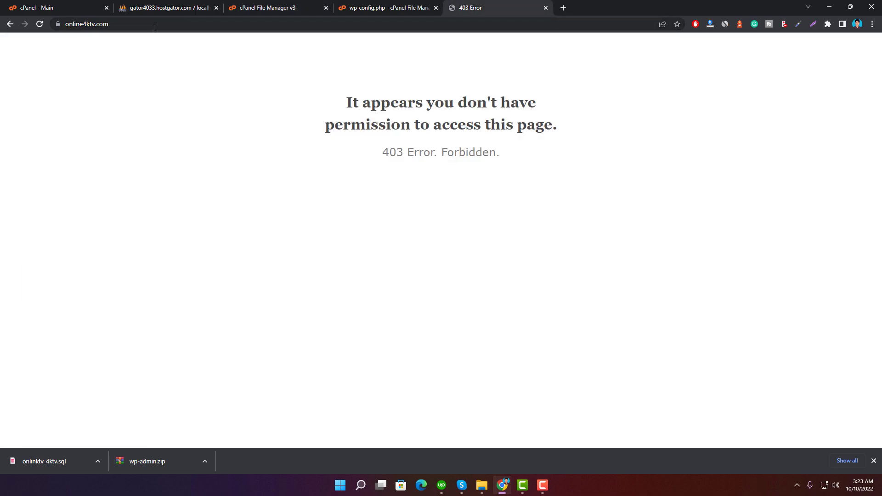
click(153, 25)
key(Return)
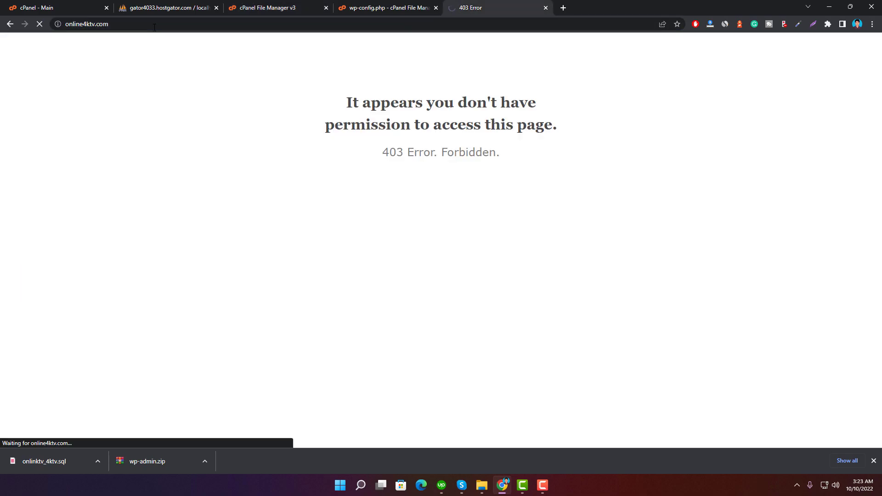